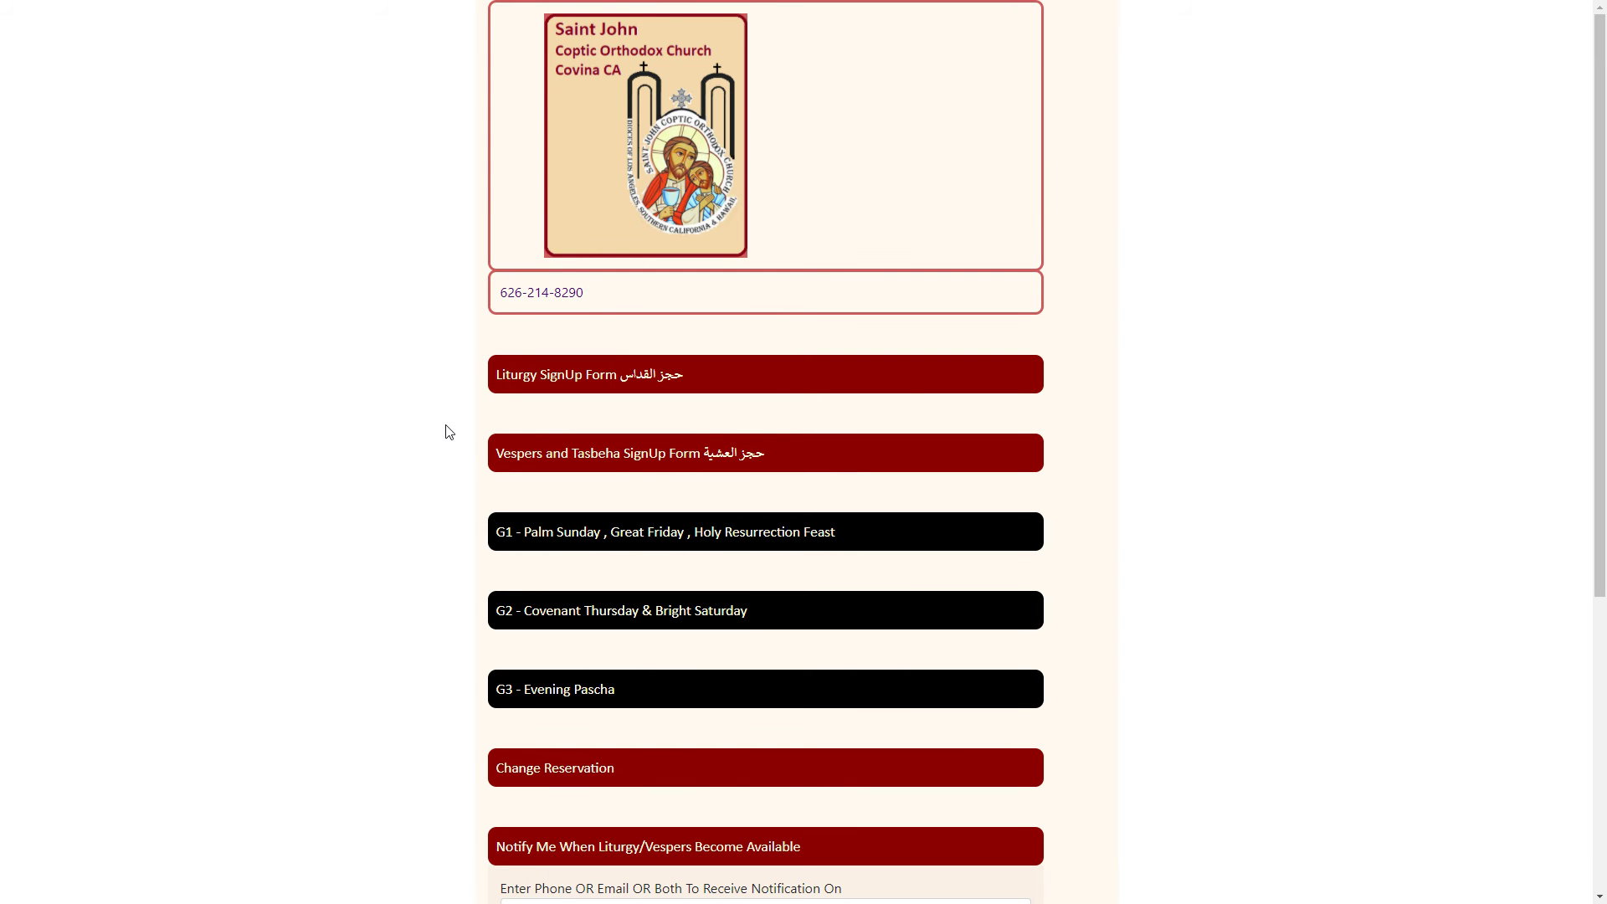
{"action": "scroll", "coordinate": [441, 432], "scroll_direction": "down", "scroll_amount": 1}
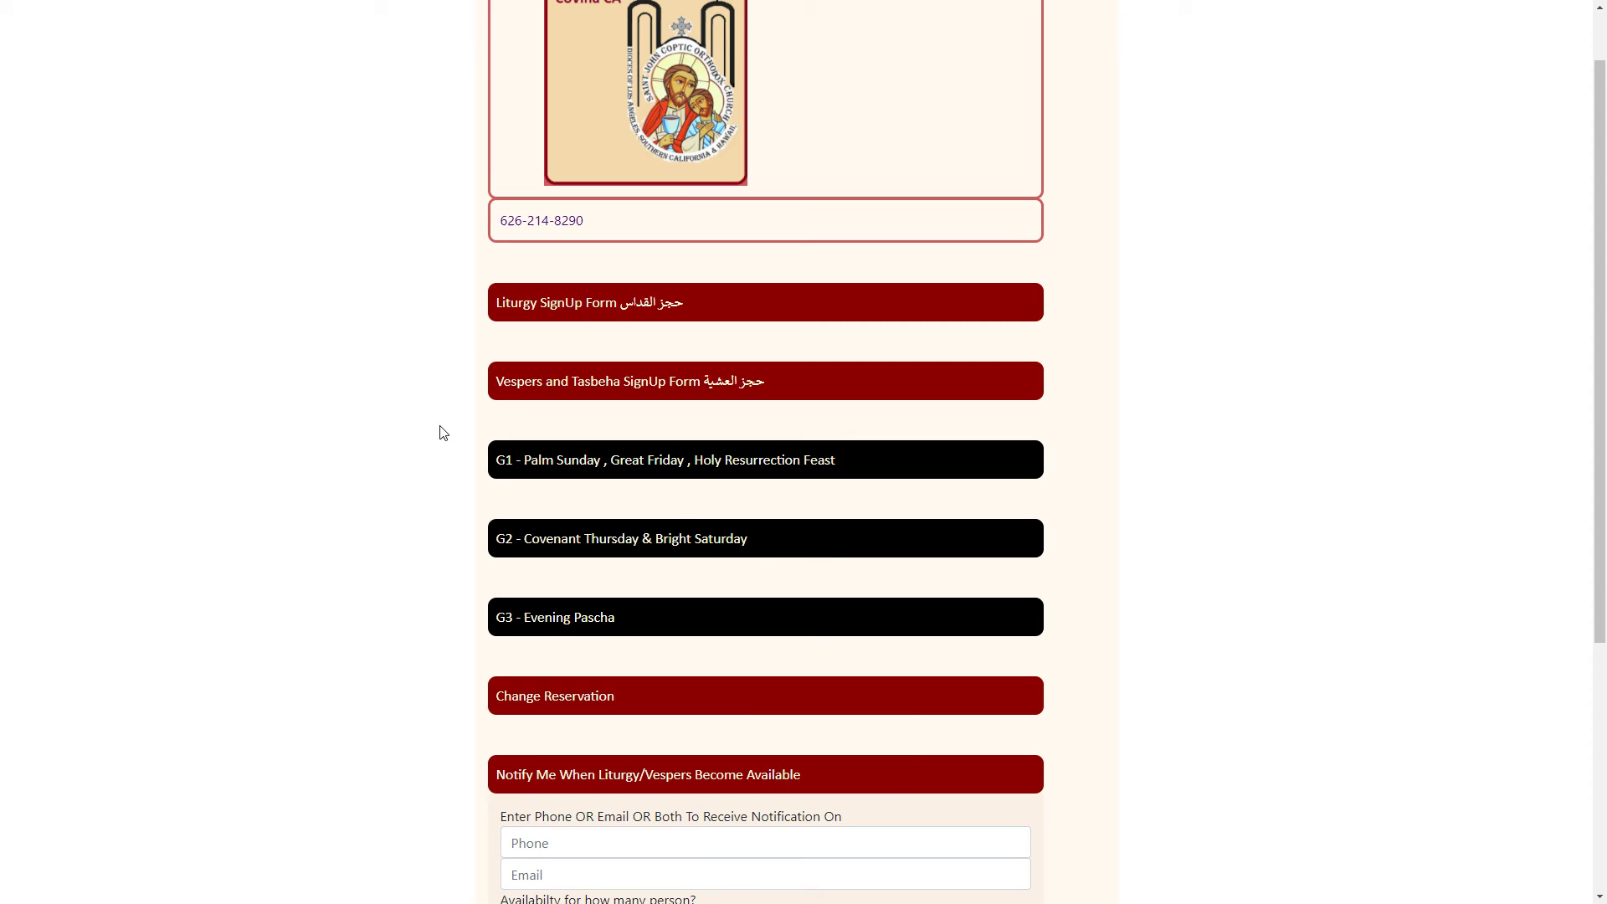
{"action": "scroll", "coordinate": [441, 431], "scroll_direction": "up", "scroll_amount": 1}
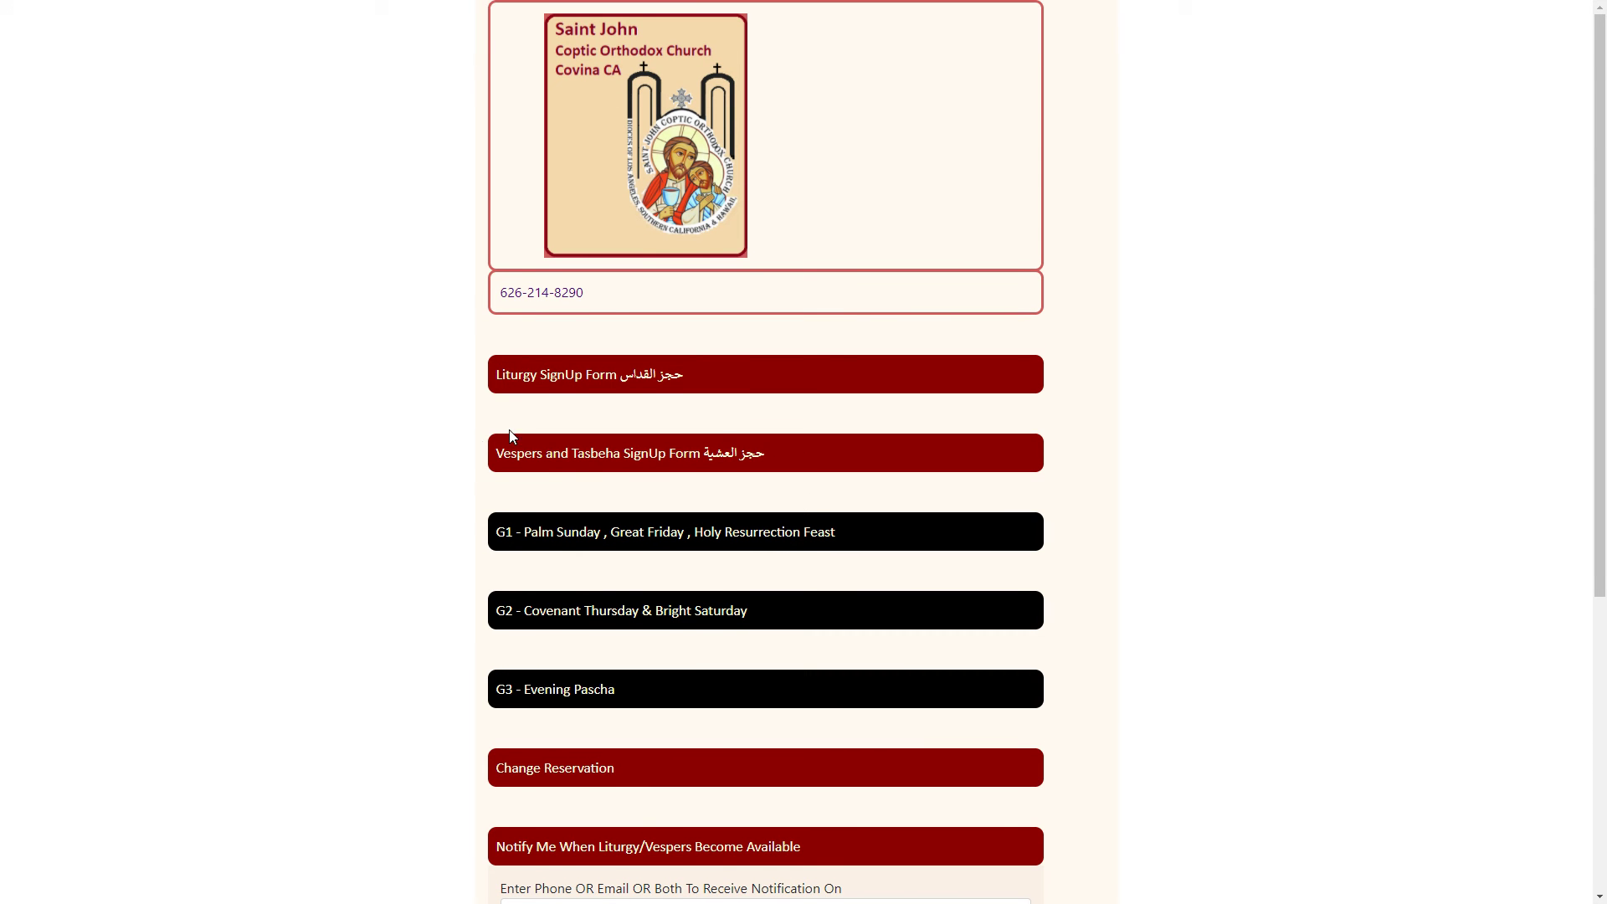
{"action": "scroll", "coordinate": [474, 653], "scroll_direction": "down", "scroll_amount": 1}
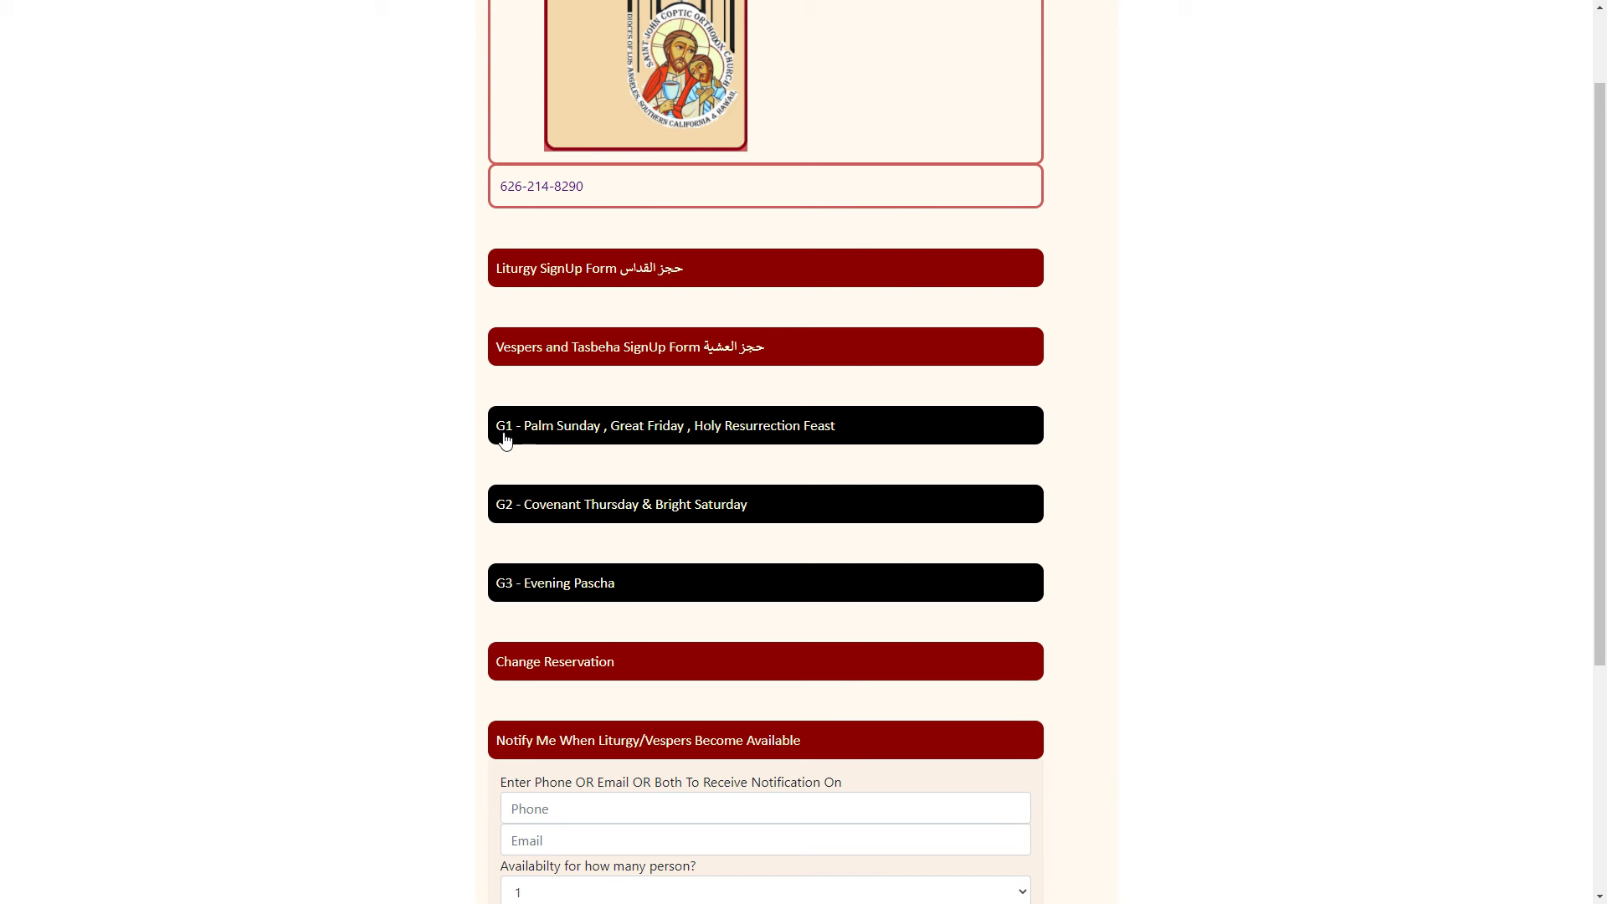
{"action": "scroll", "coordinate": [395, 547], "scroll_direction": "down", "scroll_amount": 2}
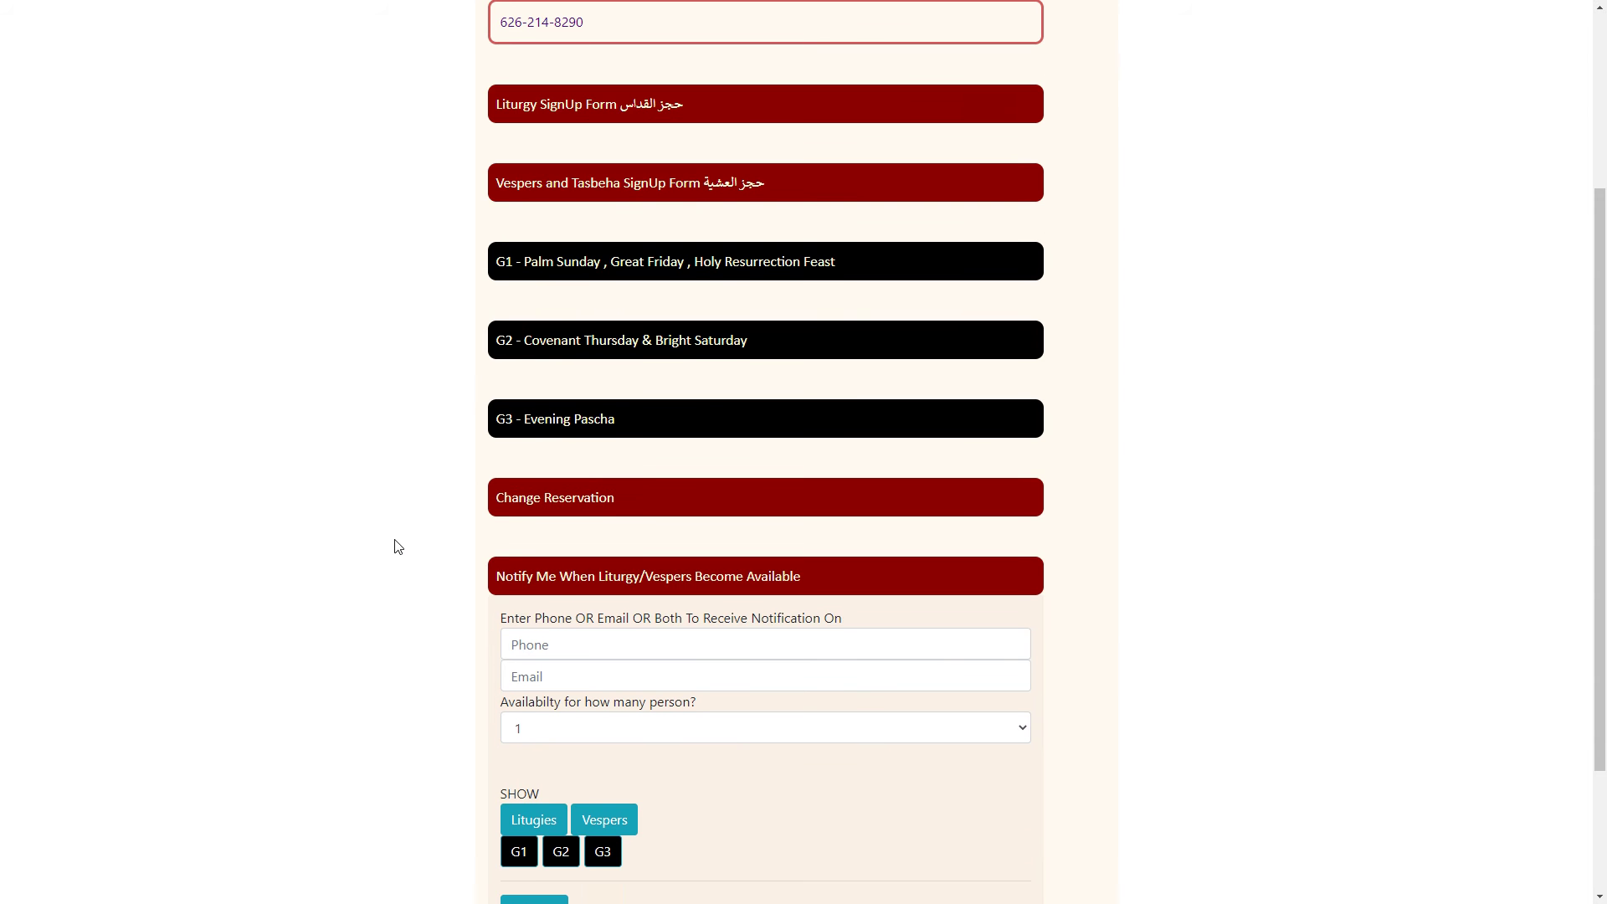
{"action": "scroll", "coordinate": [549, 301], "scroll_direction": "up", "scroll_amount": 1}
{"action": "scroll", "coordinate": [549, 351], "scroll_direction": "up", "scroll_amount": 1}
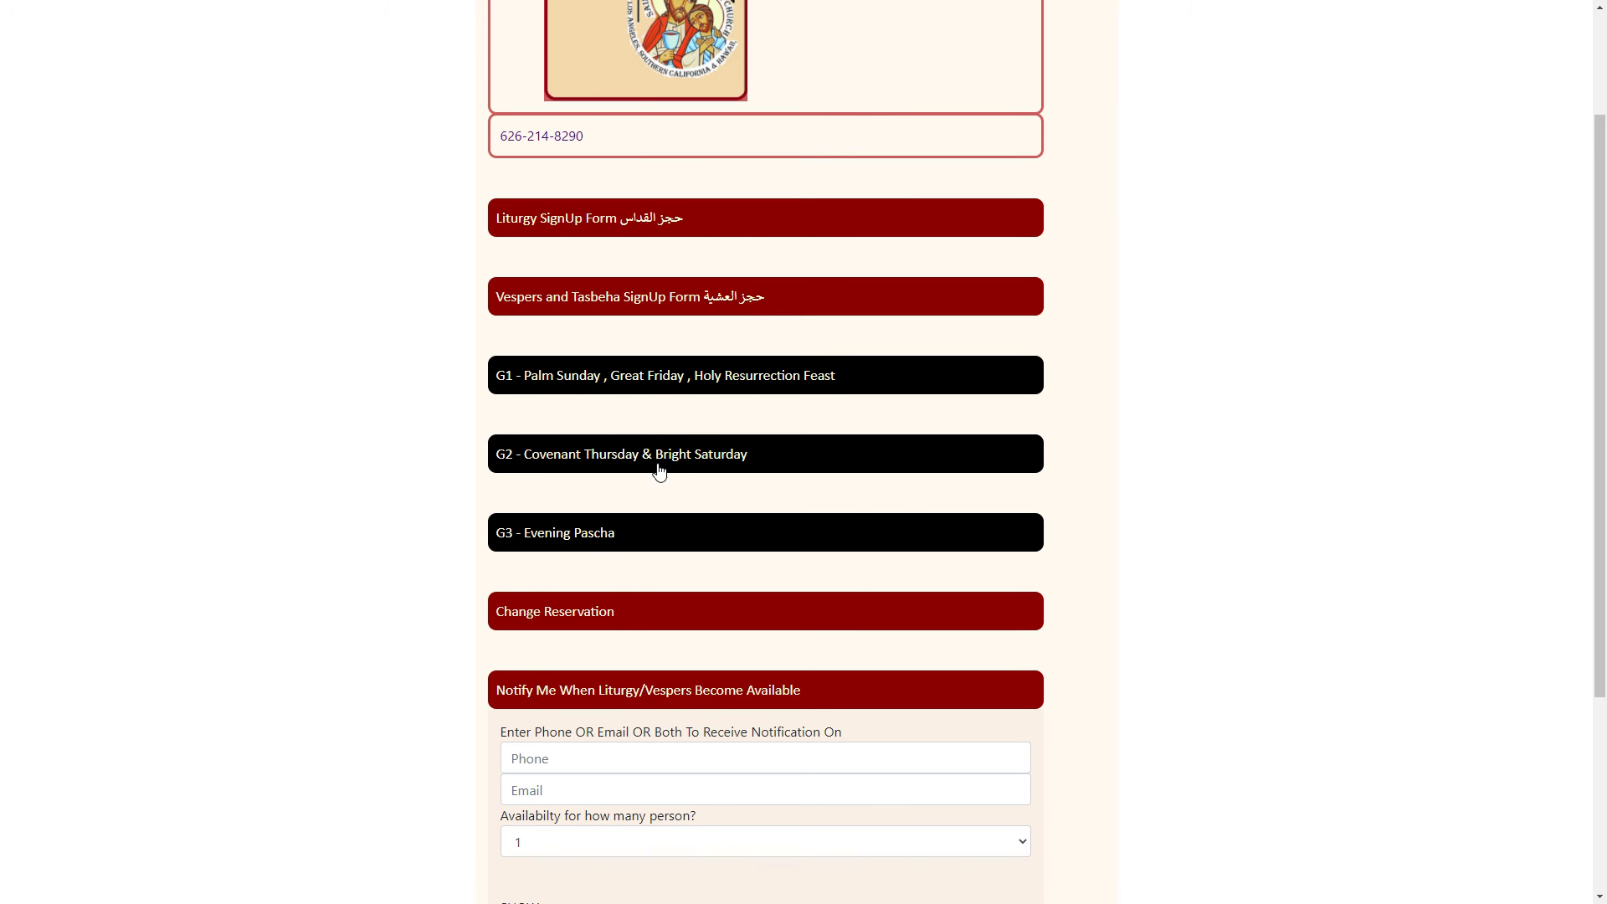
- Open the G2 Covenant Thursday page, expand the prior-request section, then go back to signup
{"action": "left_click", "coordinate": [631, 462]}
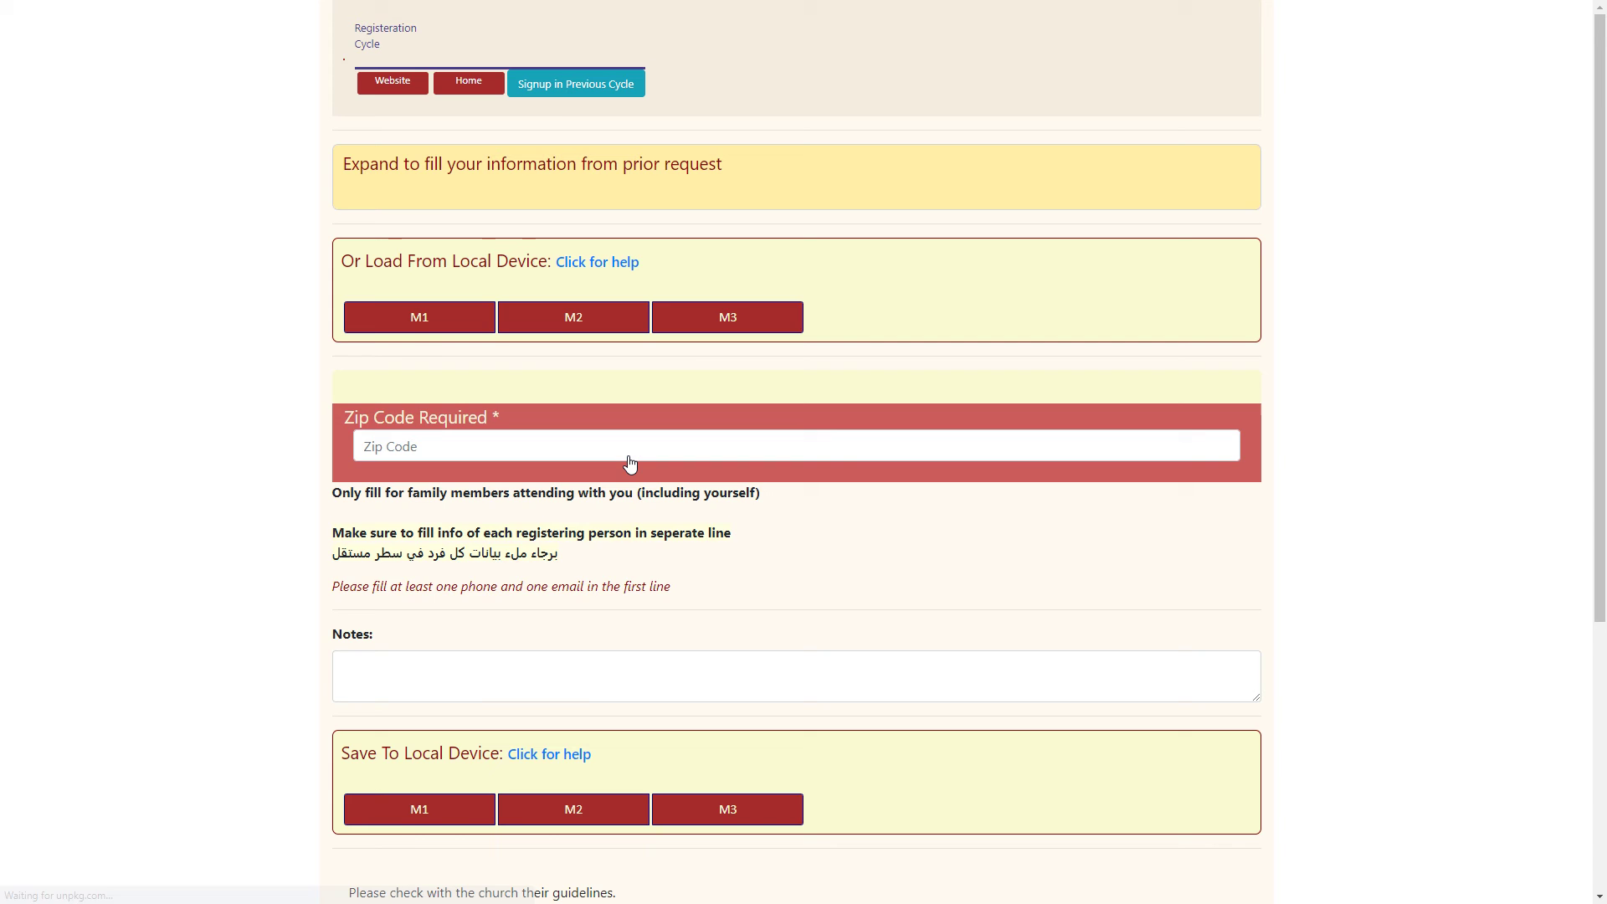
{"action": "left_click", "coordinate": [368, 242]}
{"action": "scroll", "coordinate": [389, 428], "scroll_direction": "down", "scroll_amount": 1}
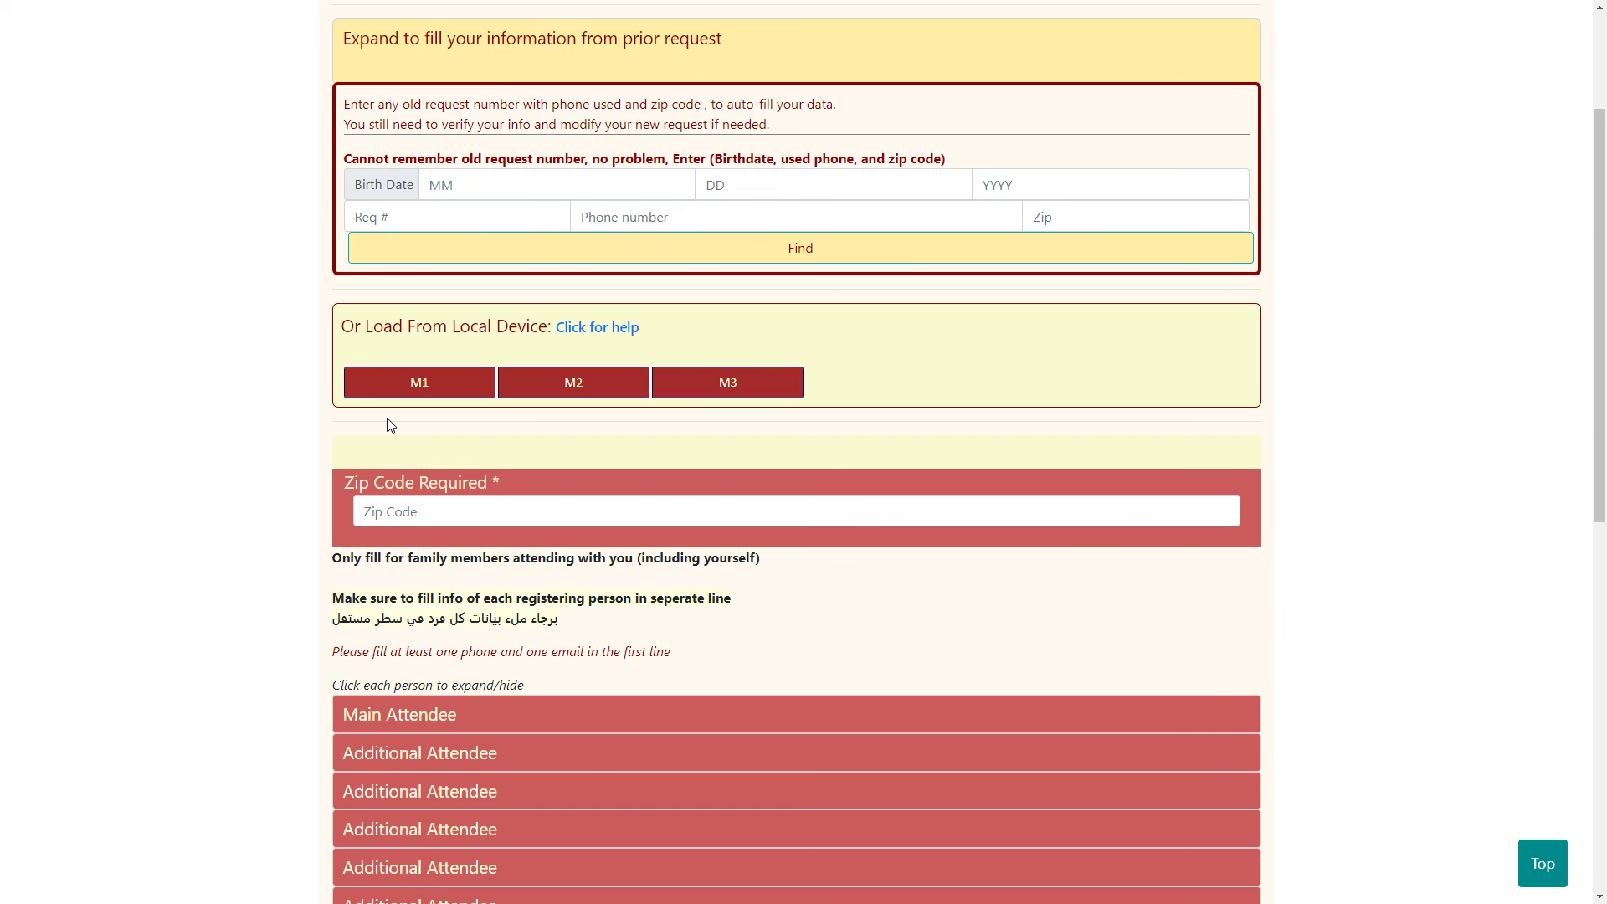
{"action": "key", "text": "alt+Left"}
{"action": "scroll", "coordinate": [392, 427], "scroll_direction": "down", "scroll_amount": 2}
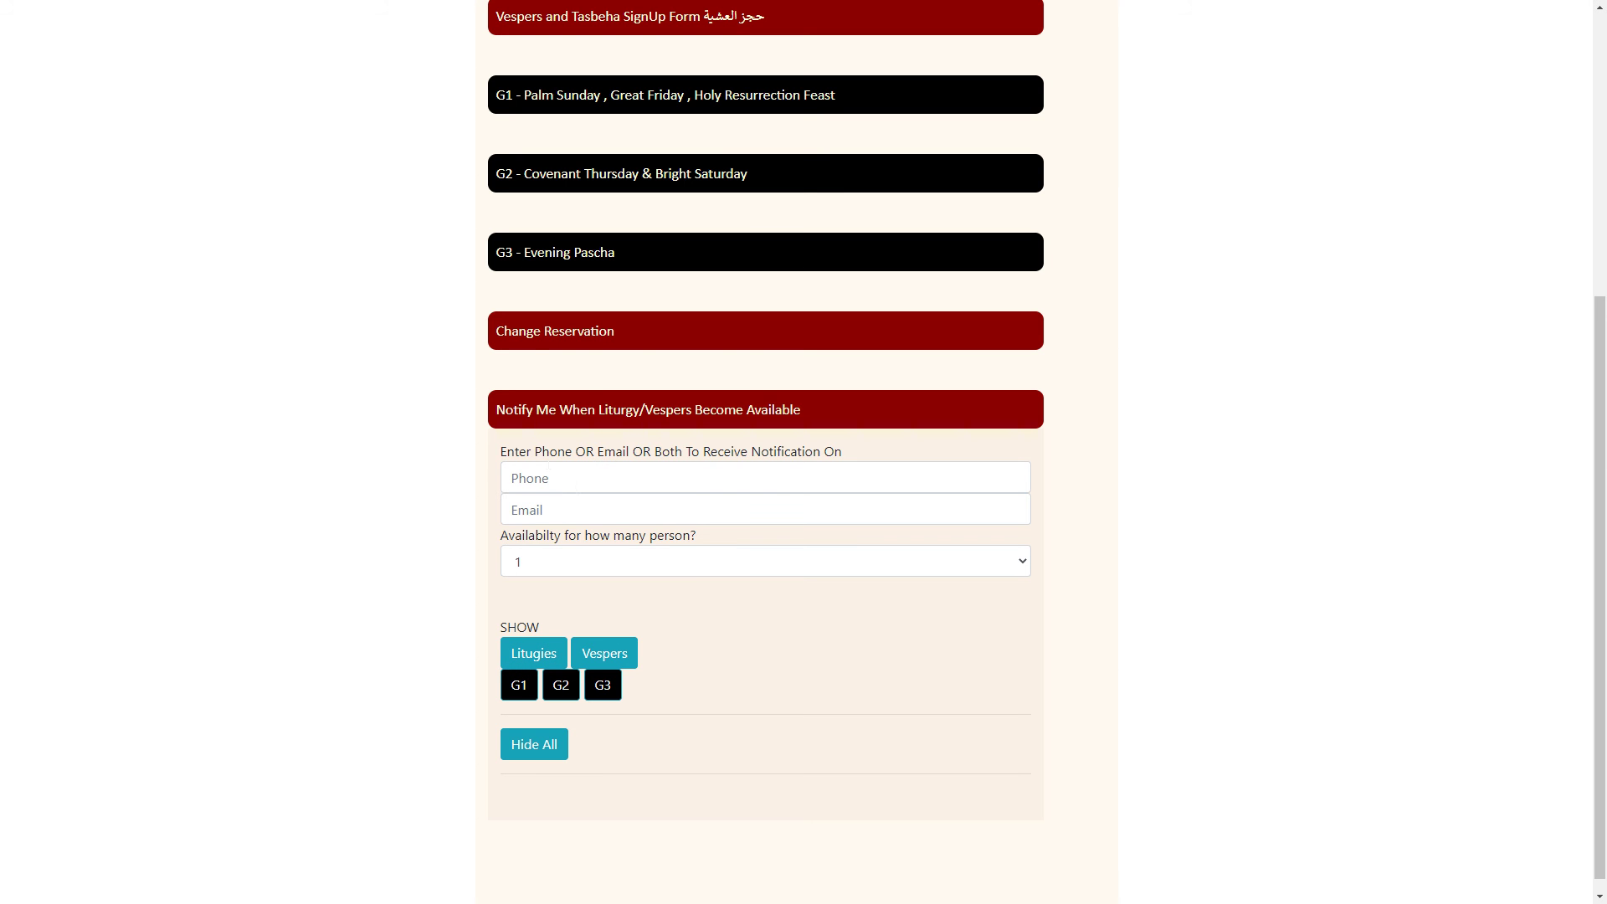
- Reopen the Notify Me panel and autofill the saved phone number
{"action": "left_click", "coordinate": [577, 414]}
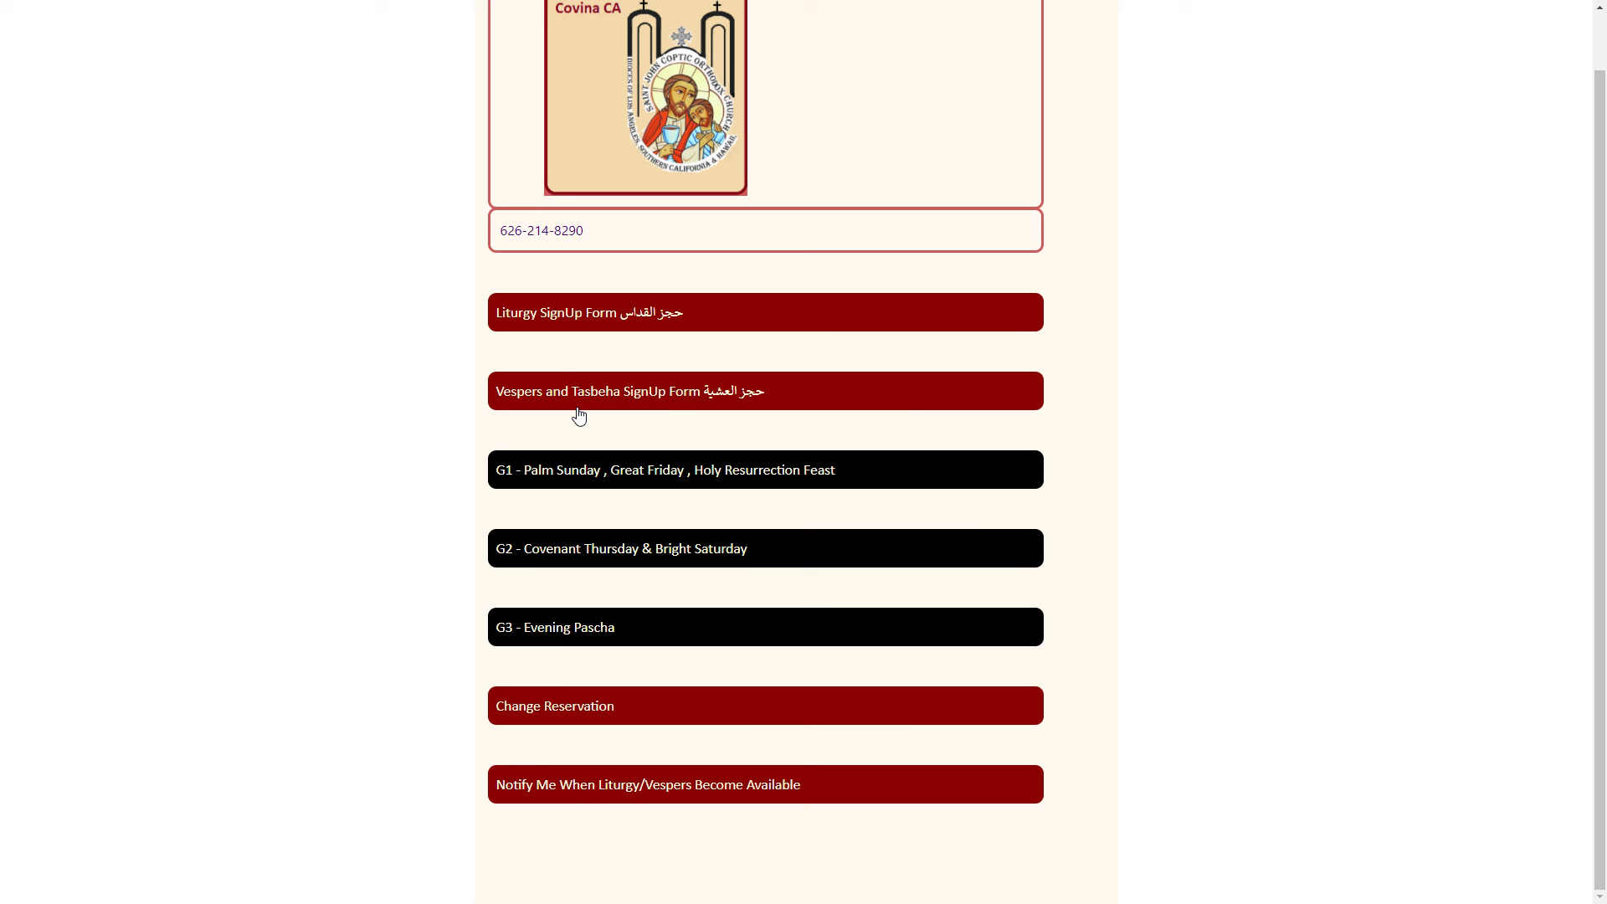
{"action": "left_click", "coordinate": [546, 788]}
{"action": "scroll", "coordinate": [541, 782], "scroll_direction": "down", "scroll_amount": 3}
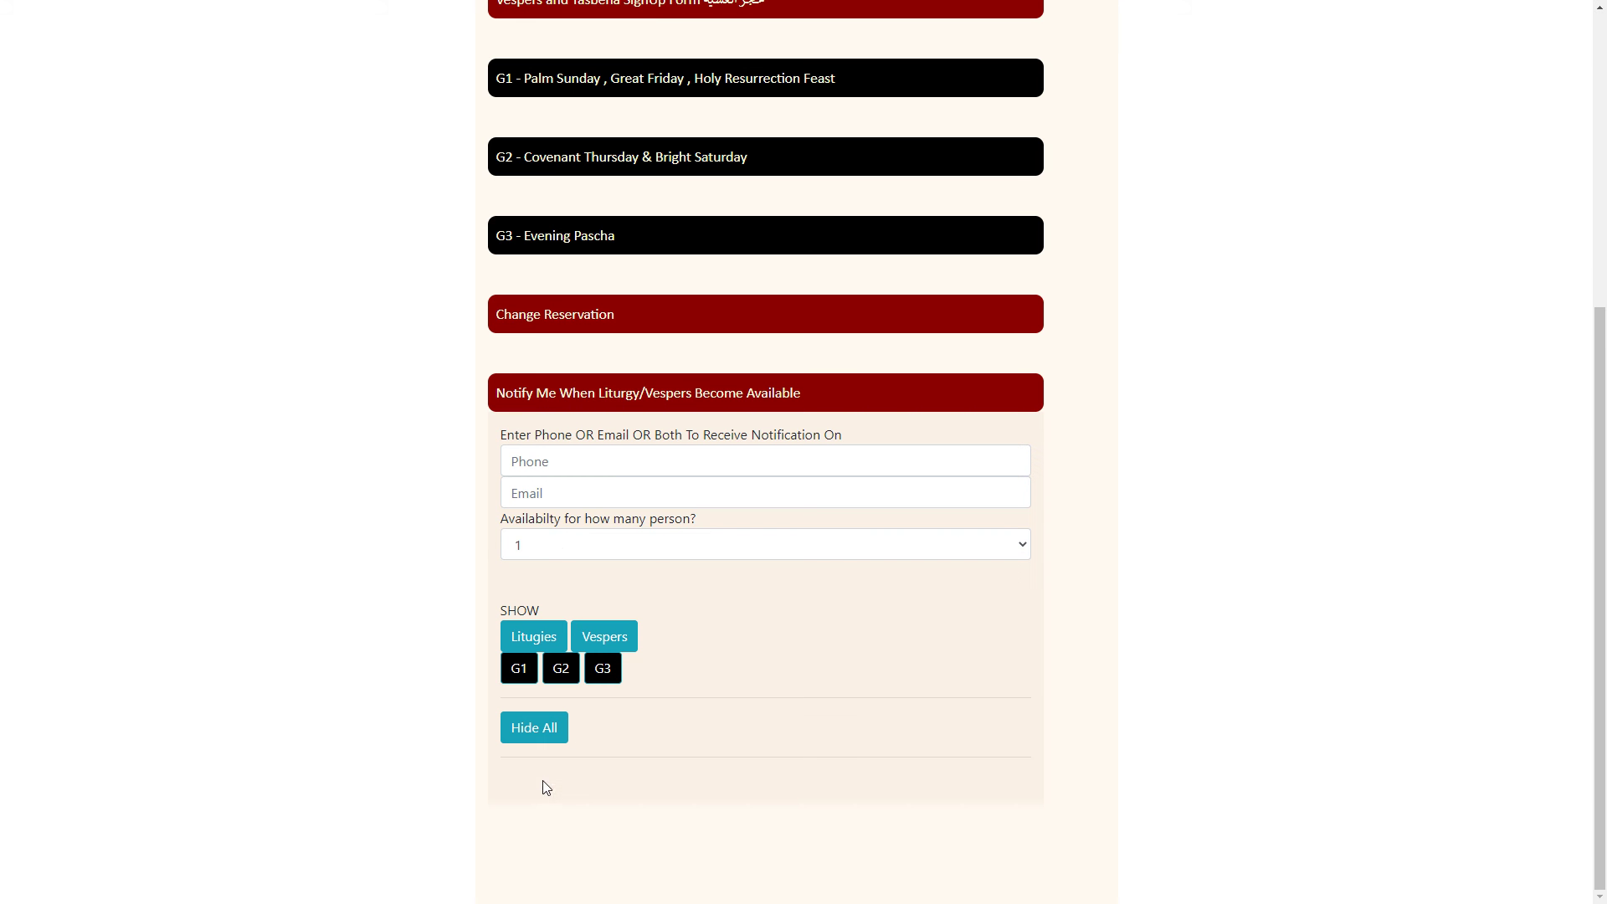
{"action": "left_click", "coordinate": [511, 460]}
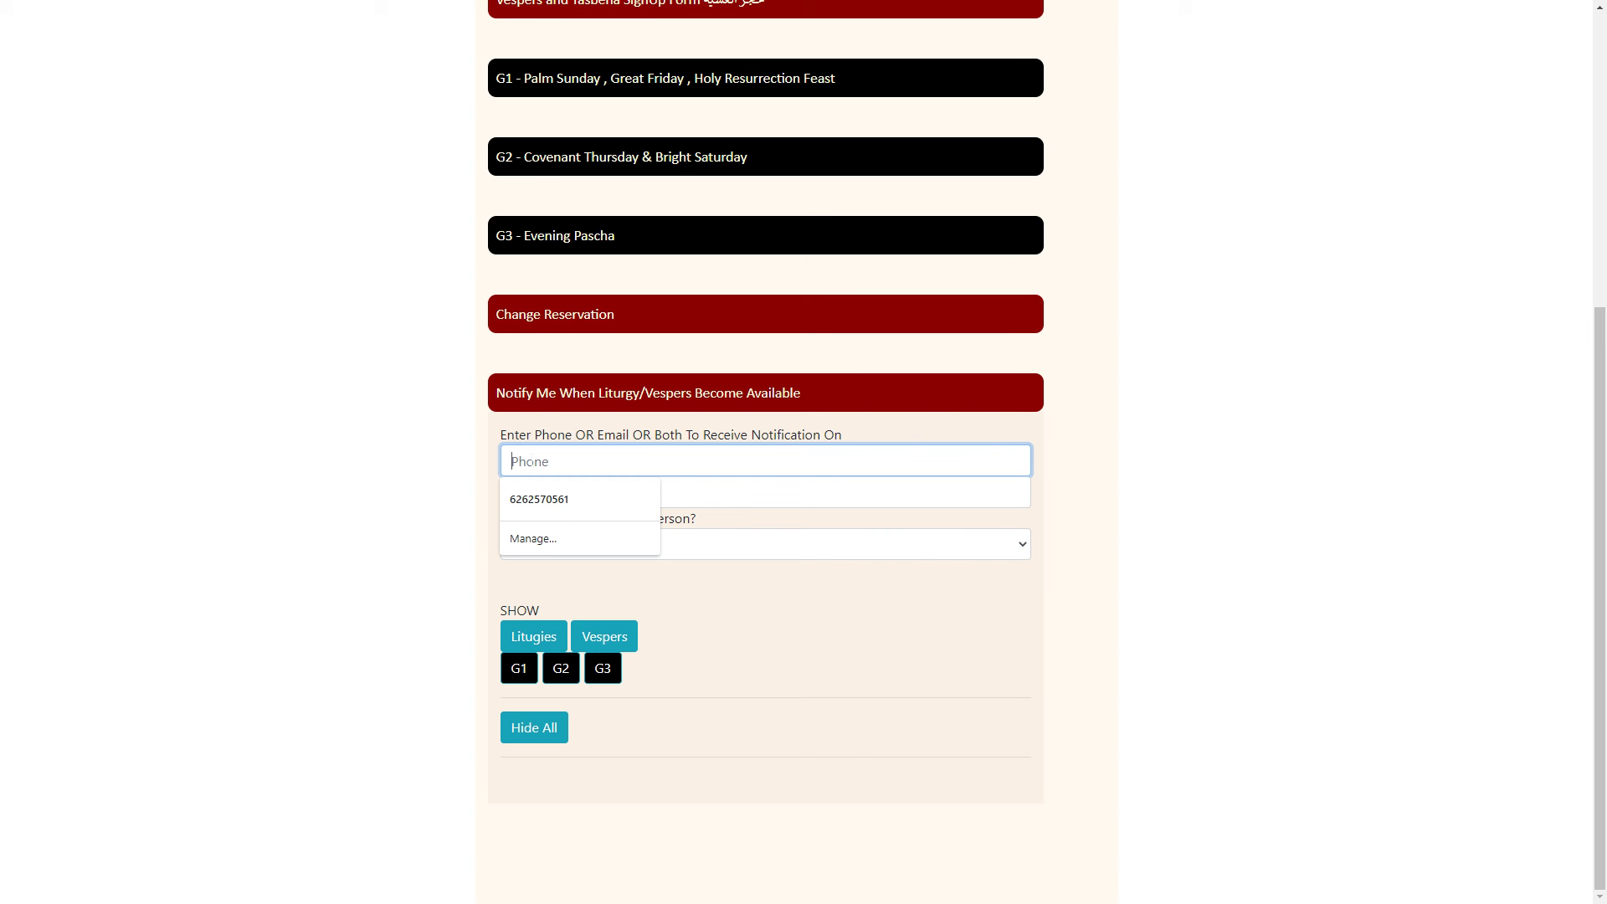
{"action": "left_click", "coordinate": [553, 500]}
- Set the party size to 5 and list the G1 events
{"action": "left_click", "coordinate": [552, 550]}
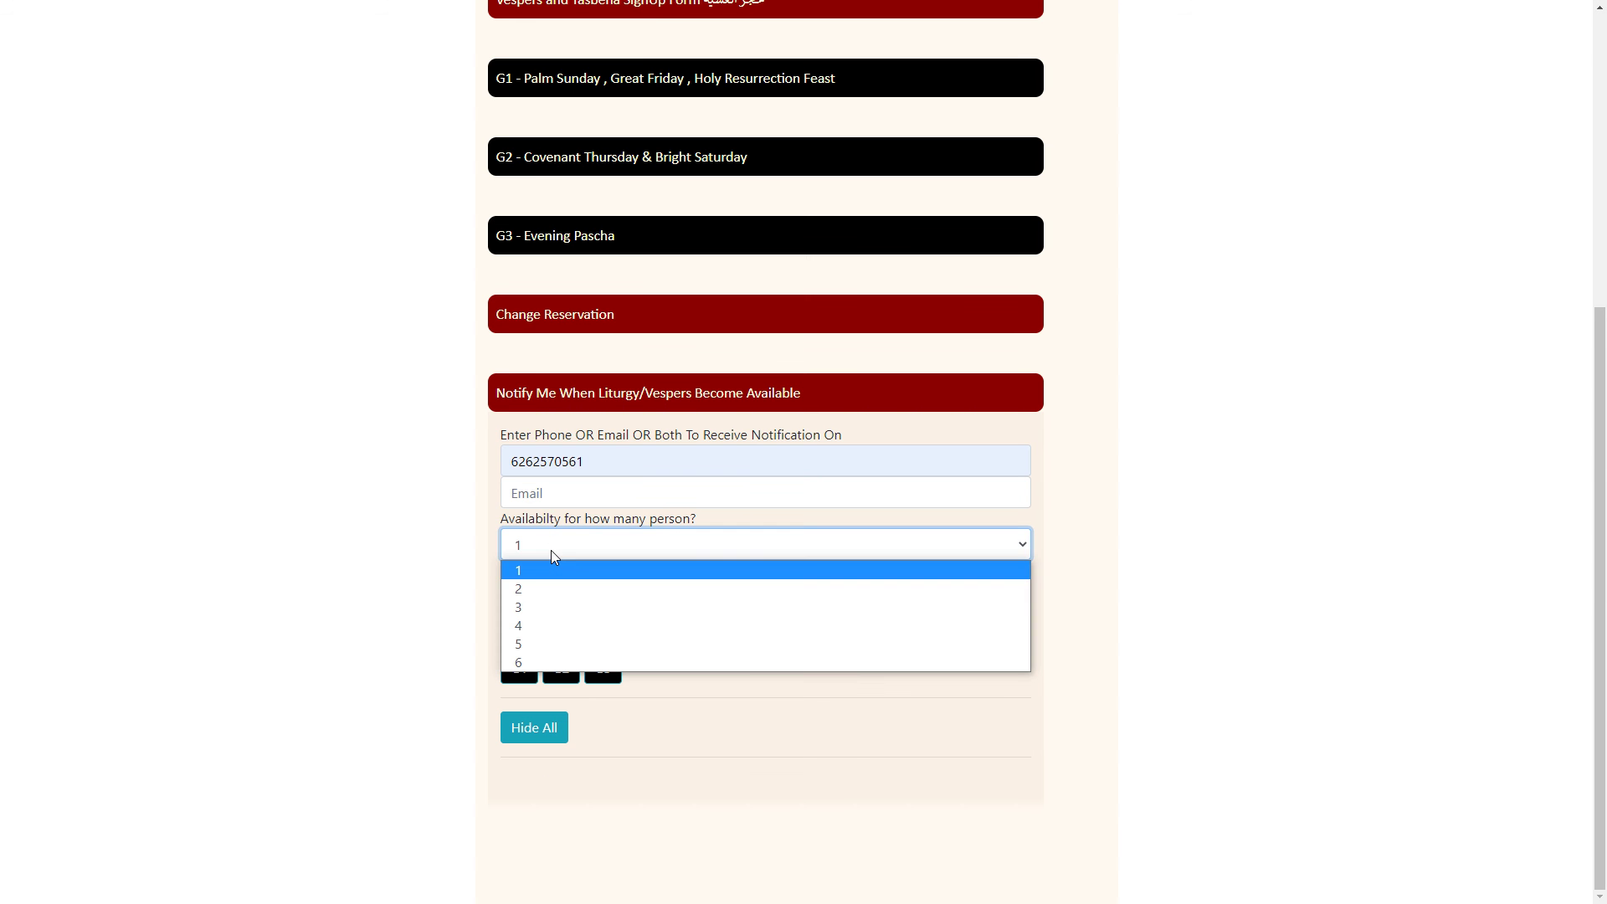
{"action": "left_click", "coordinate": [554, 644]}
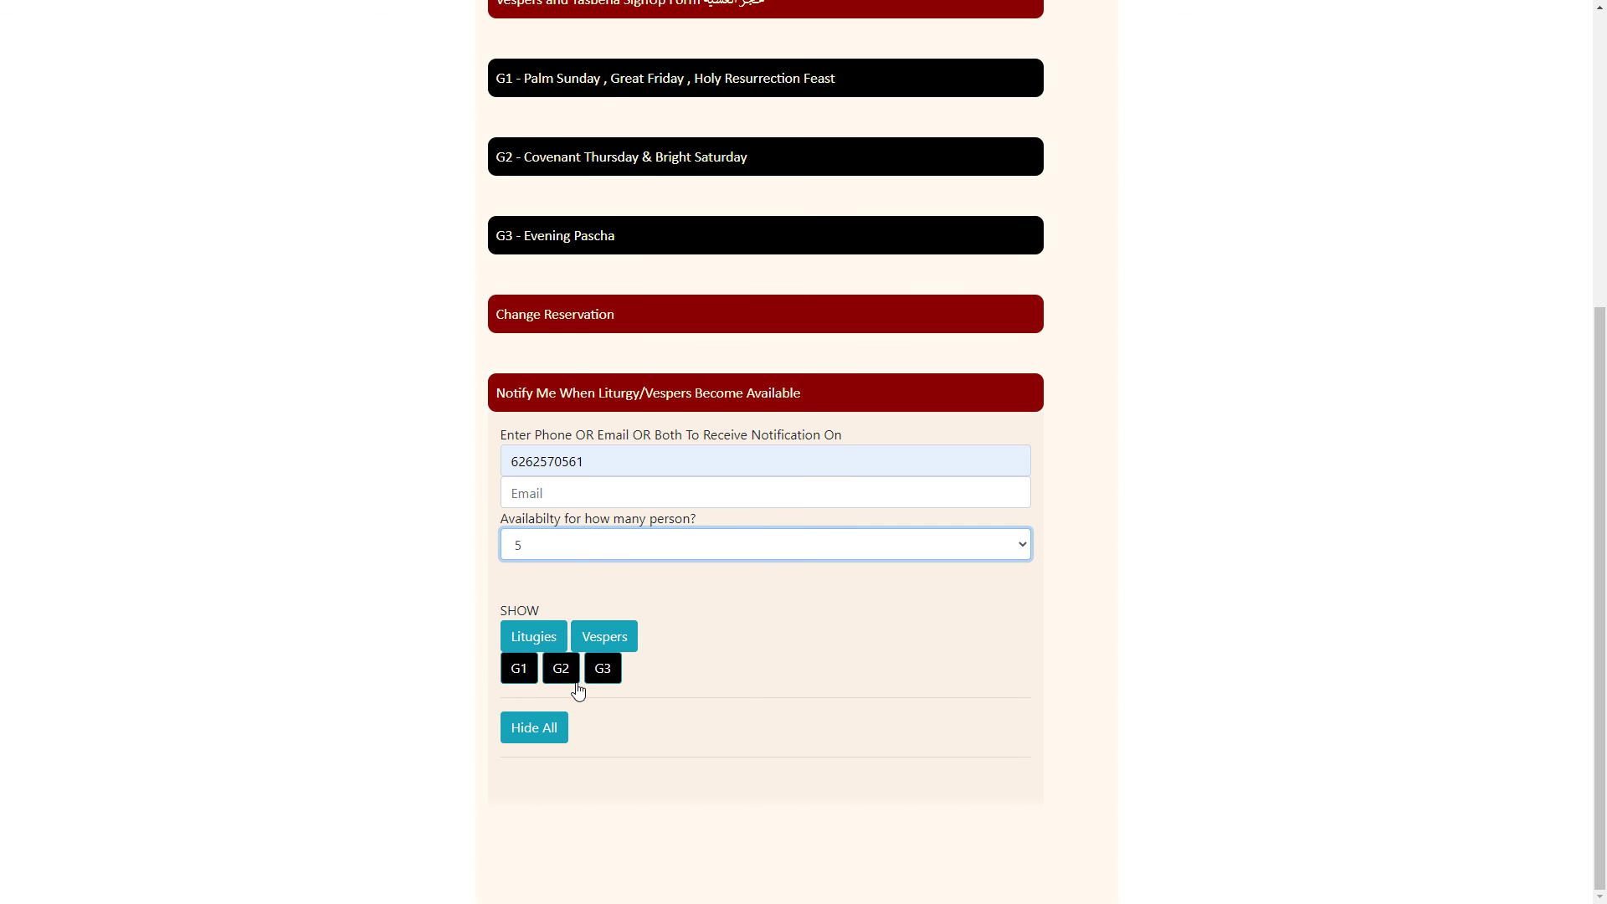
{"action": "left_click", "coordinate": [514, 676]}
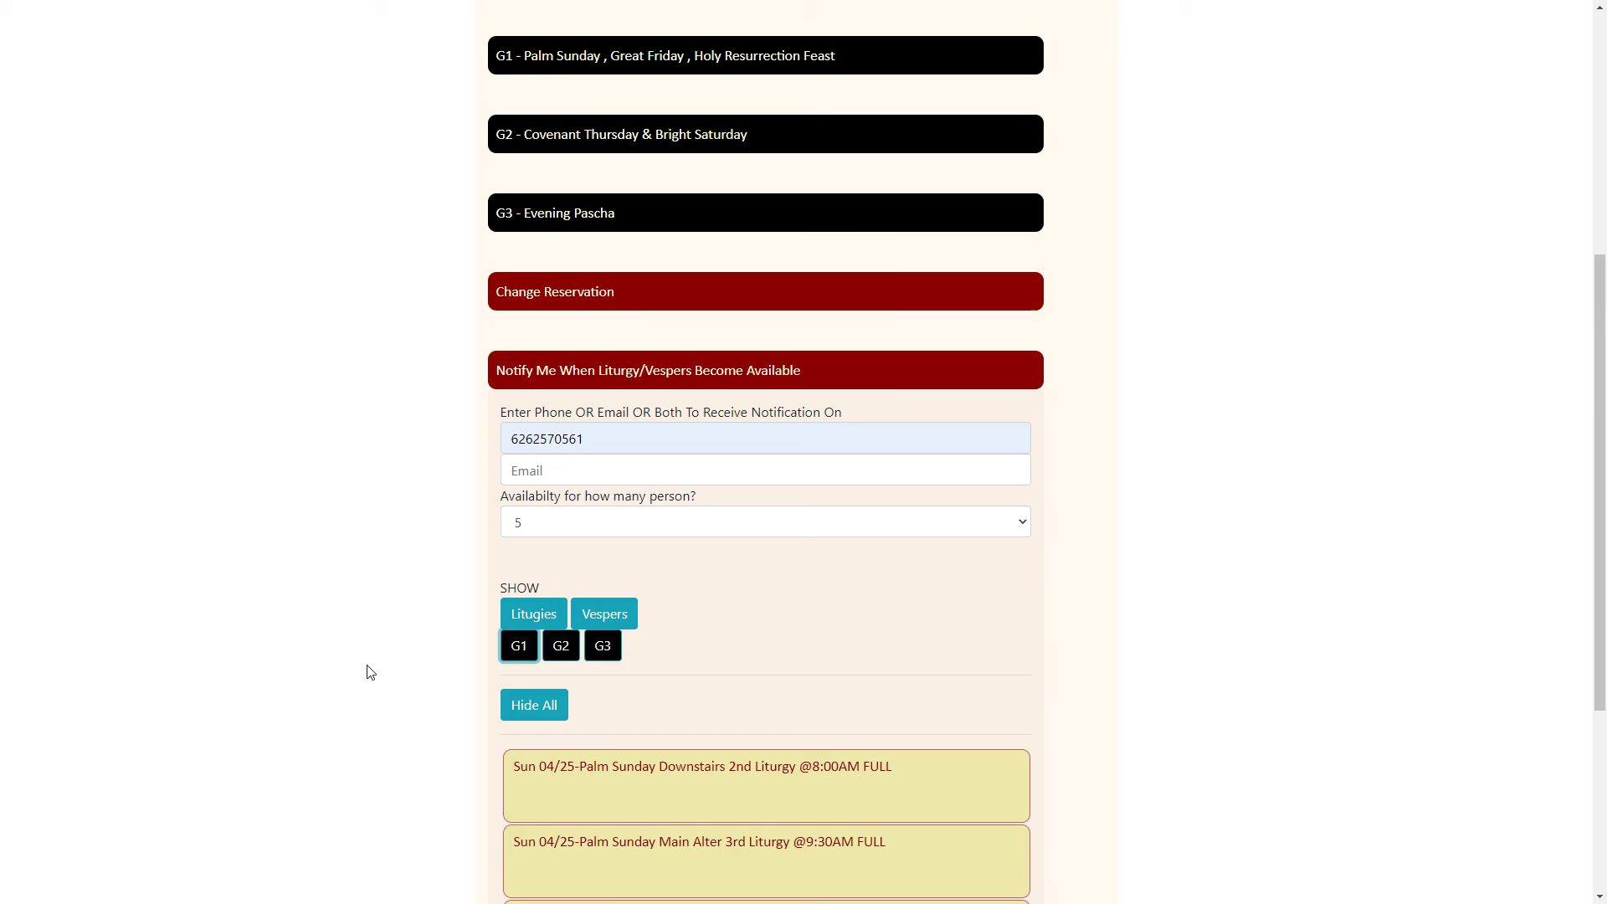
{"action": "scroll", "coordinate": [365, 667], "scroll_direction": "down", "scroll_amount": 2}
{"action": "scroll", "coordinate": [544, 506], "scroll_direction": "down", "scroll_amount": 1}
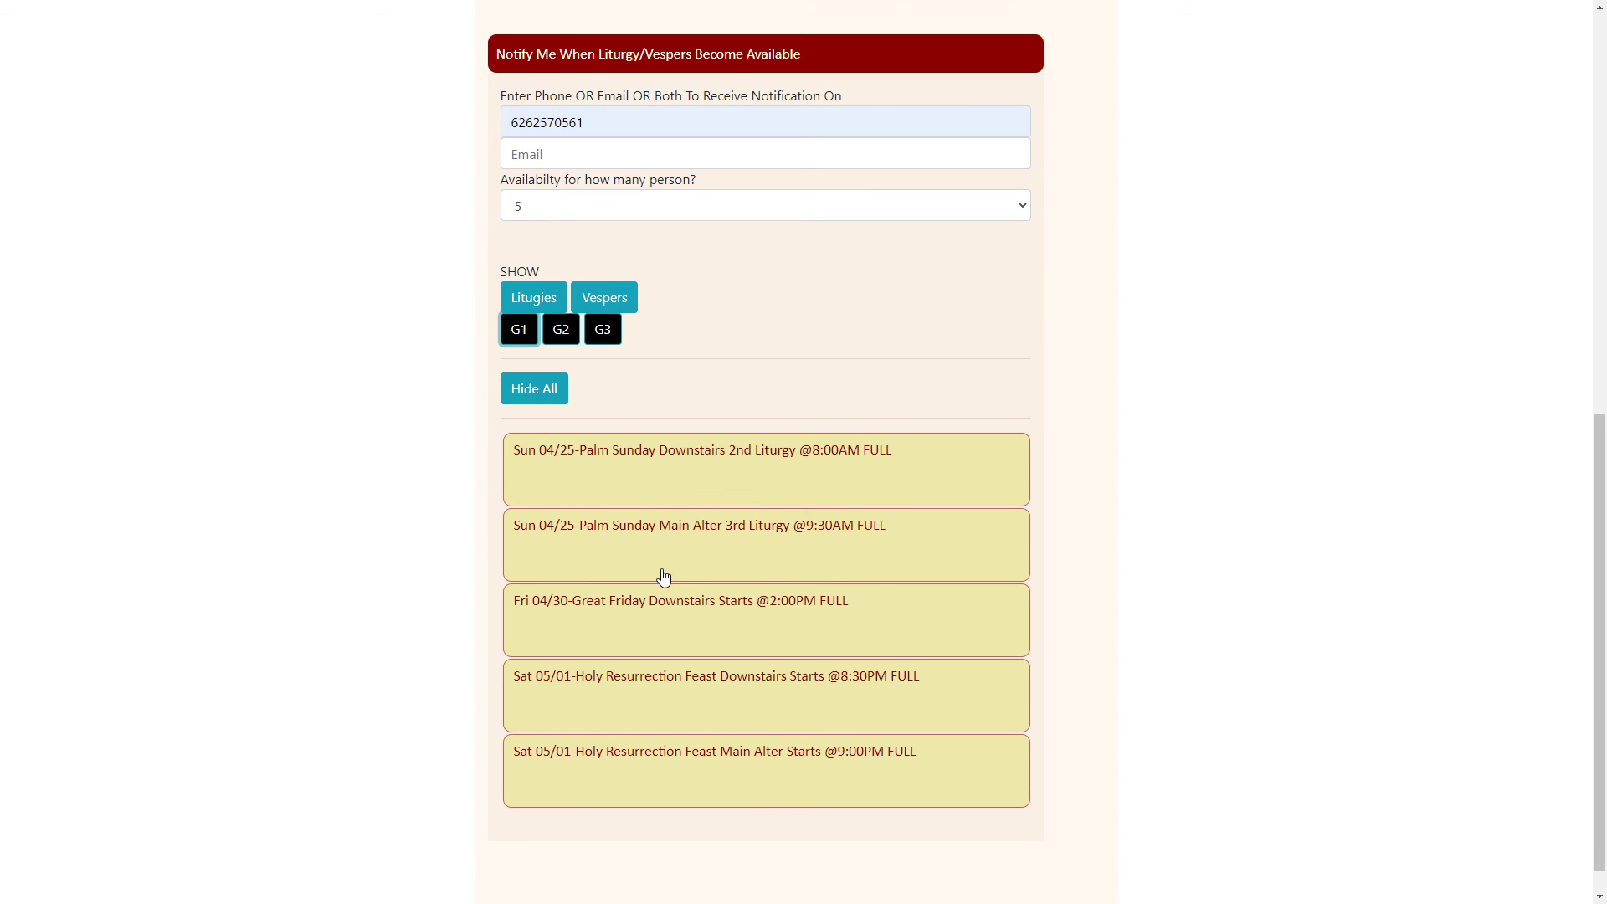
- Select the full 'Fri 04/30-Great Friday Downstairs Starts @2:00PM' event card
{"action": "left_click", "coordinate": [788, 634]}
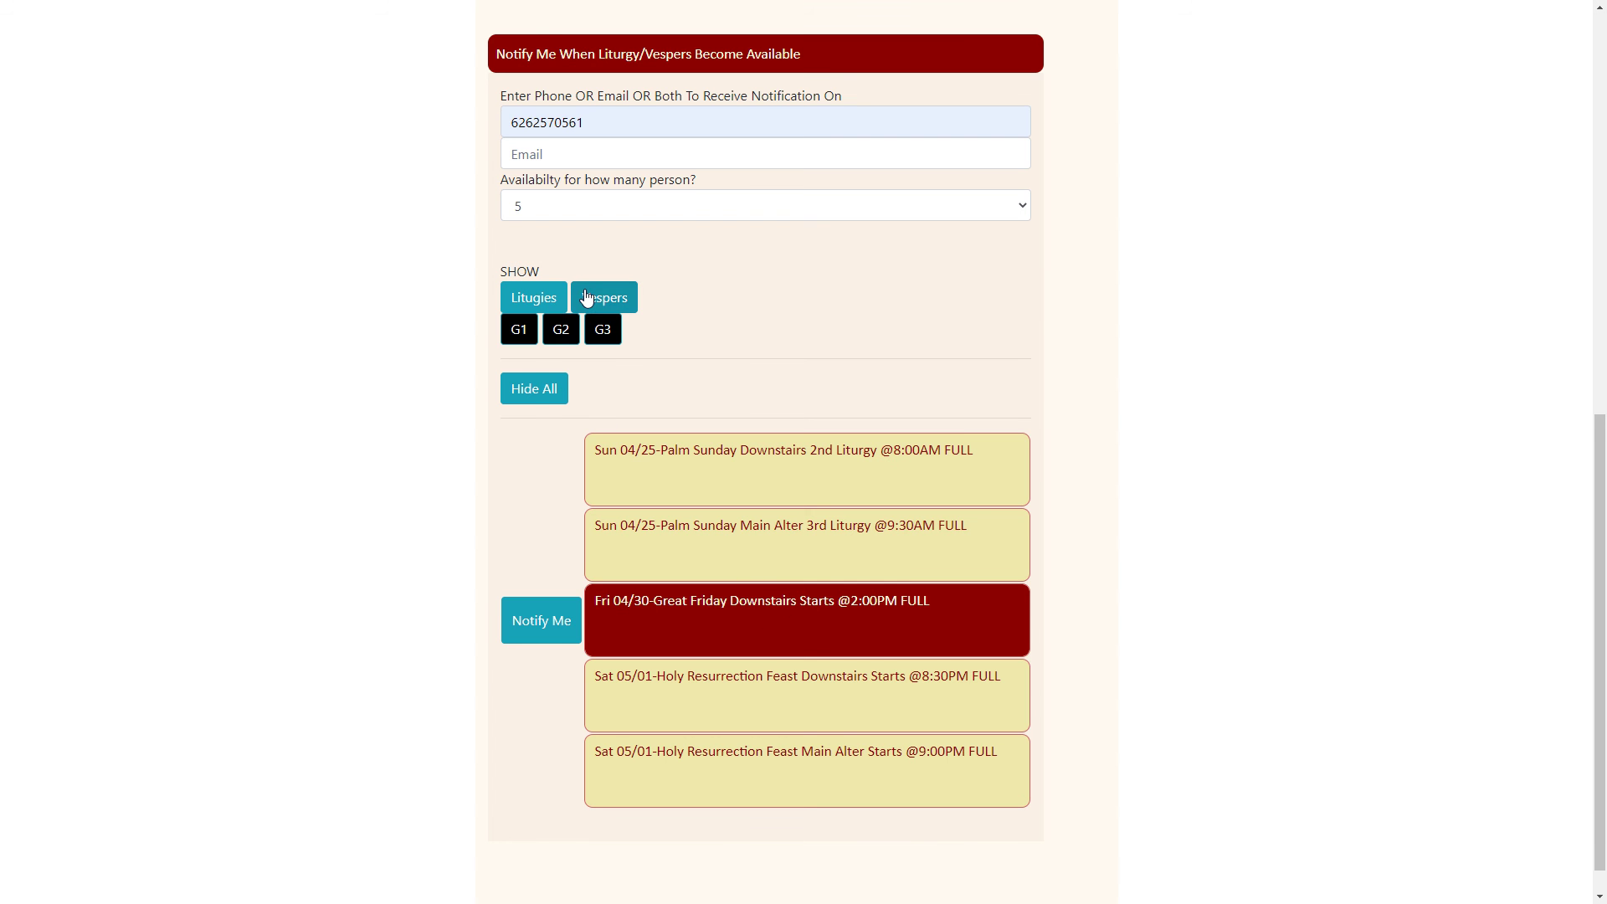
{"action": "scroll", "coordinate": [585, 298], "scroll_direction": "up", "scroll_amount": 1}
{"action": "key", "text": "alt+Tab"}
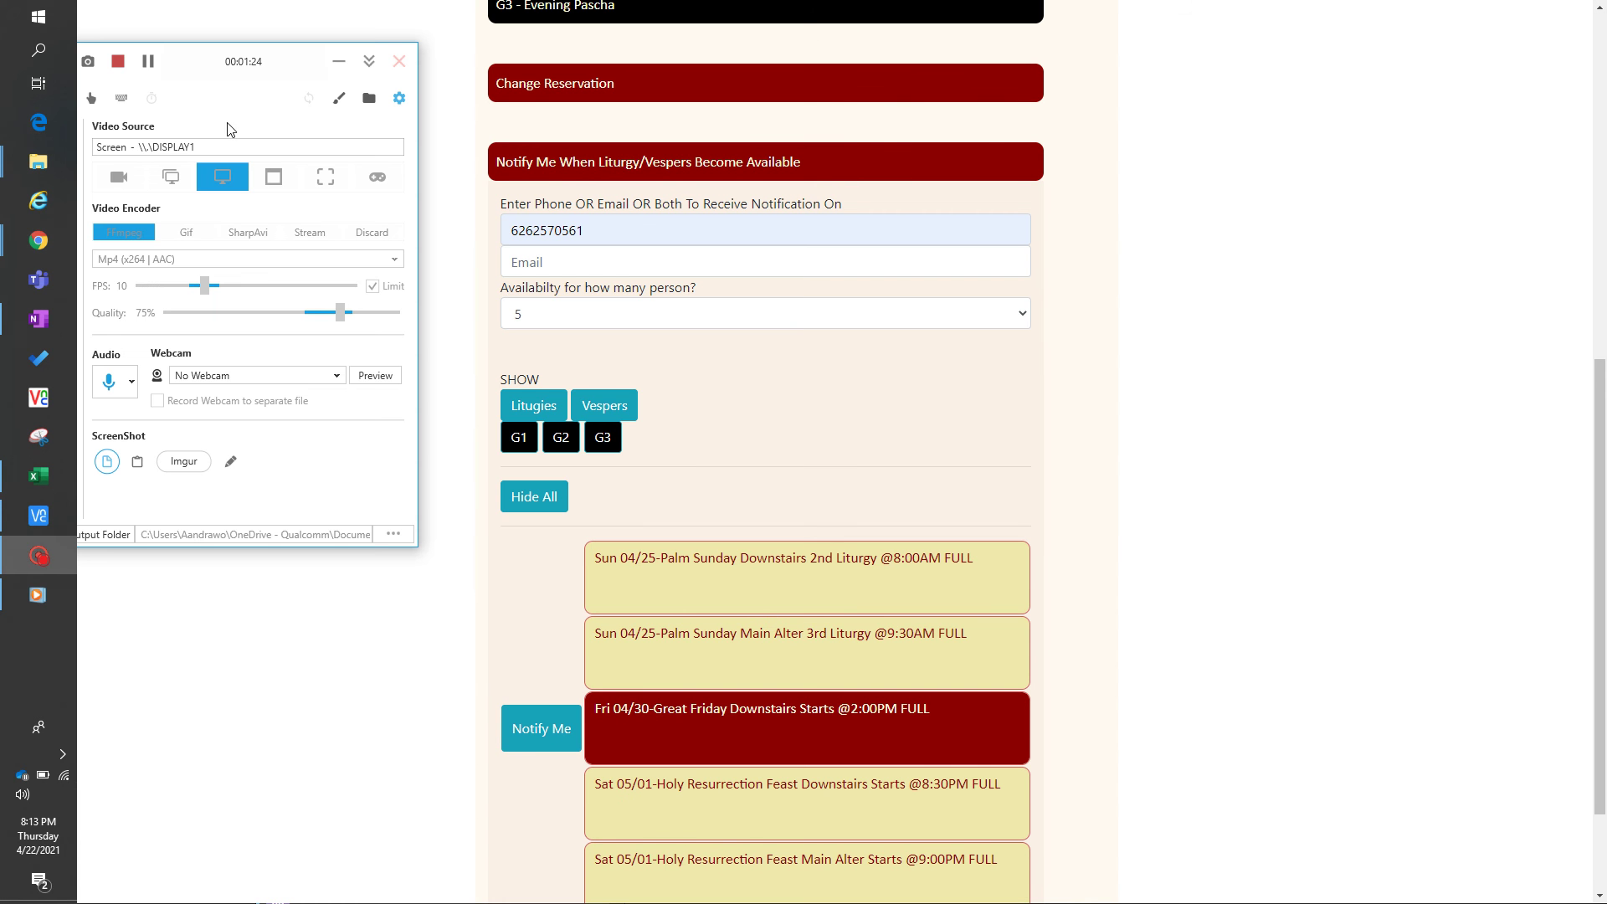